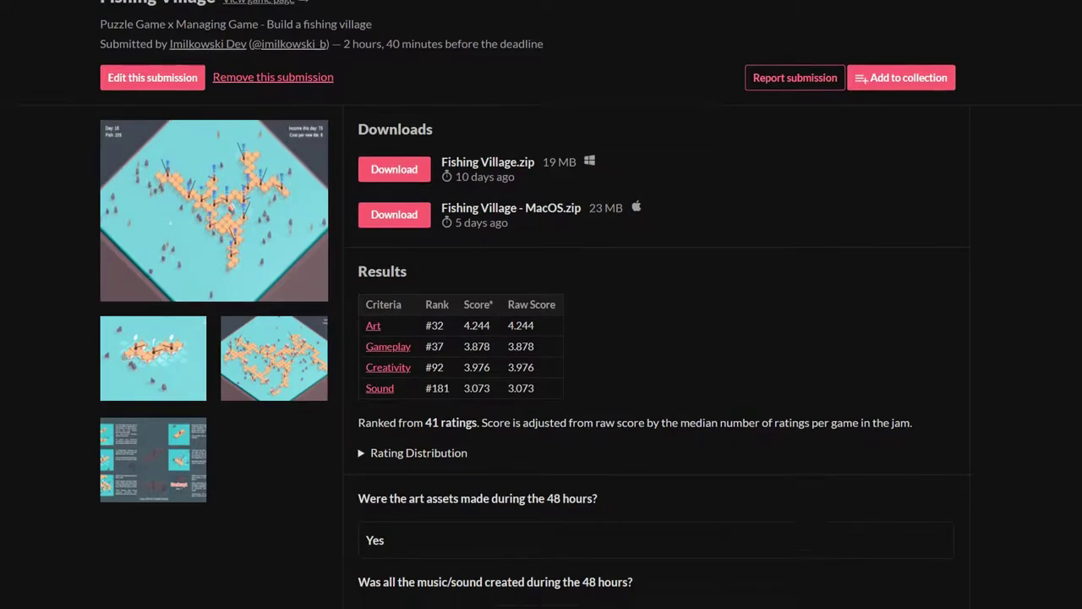
- Review the Fishing Village submission's jam results and player comments
scroll(1081, 83, down, 10)
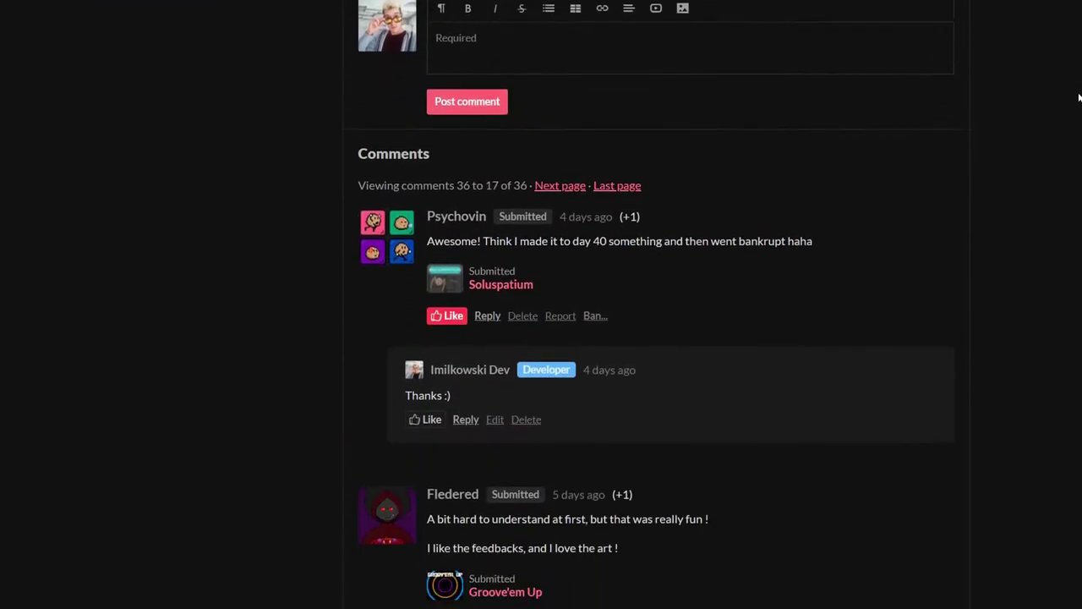
scroll(1072, 144, down, 9)
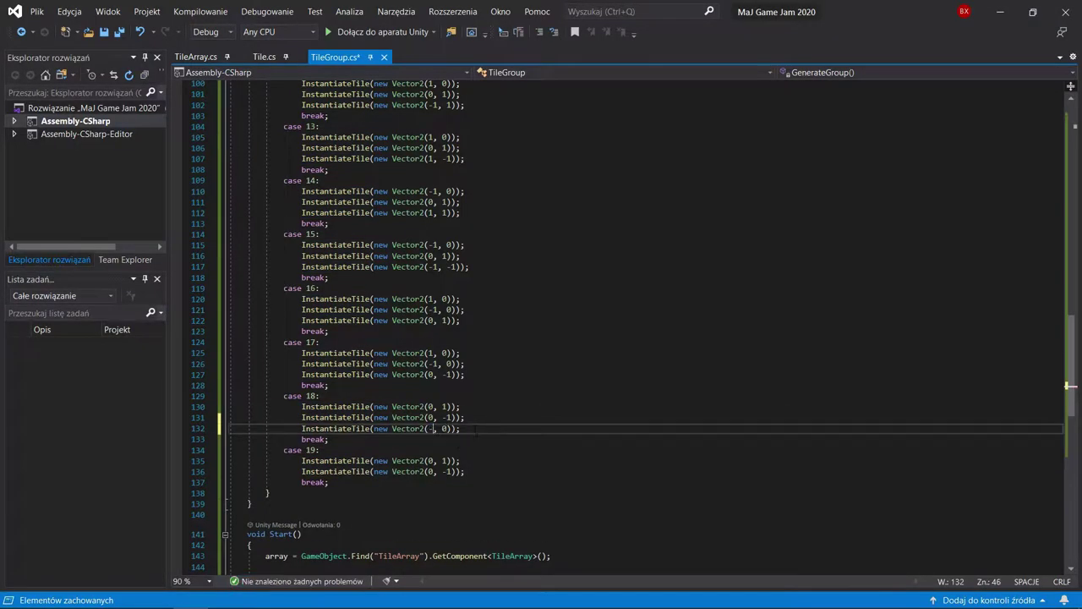
- Give the third tile's Vector2 in case 18 of TileGroup.cs a negative X offset
text(-)
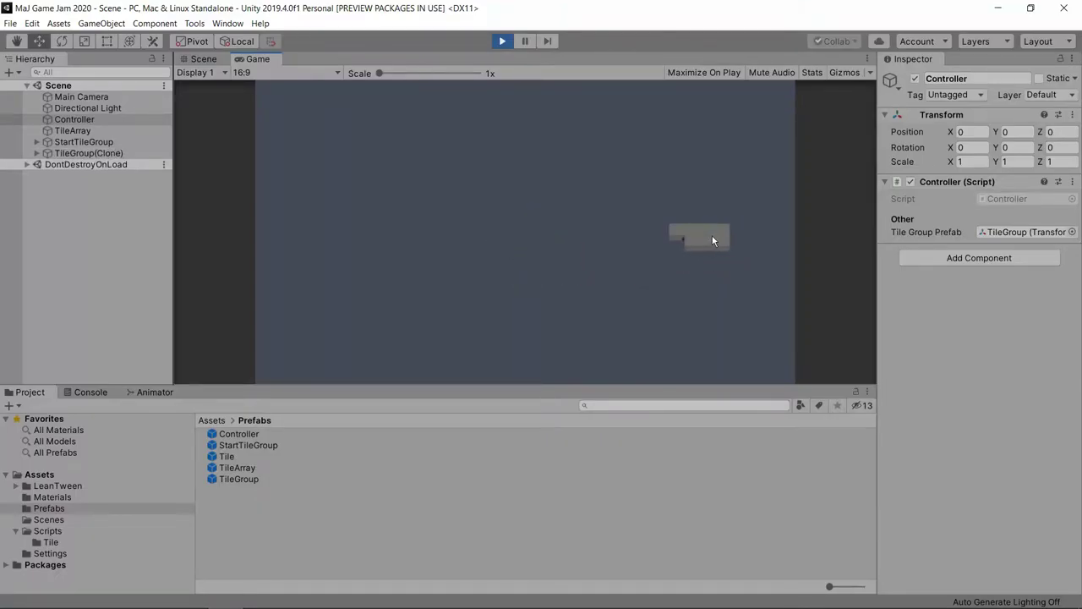
- Playtest tile group placement in Unity and examine the grass on the tiles from different angles in the scene
click(530, 238)
click(599, 237)
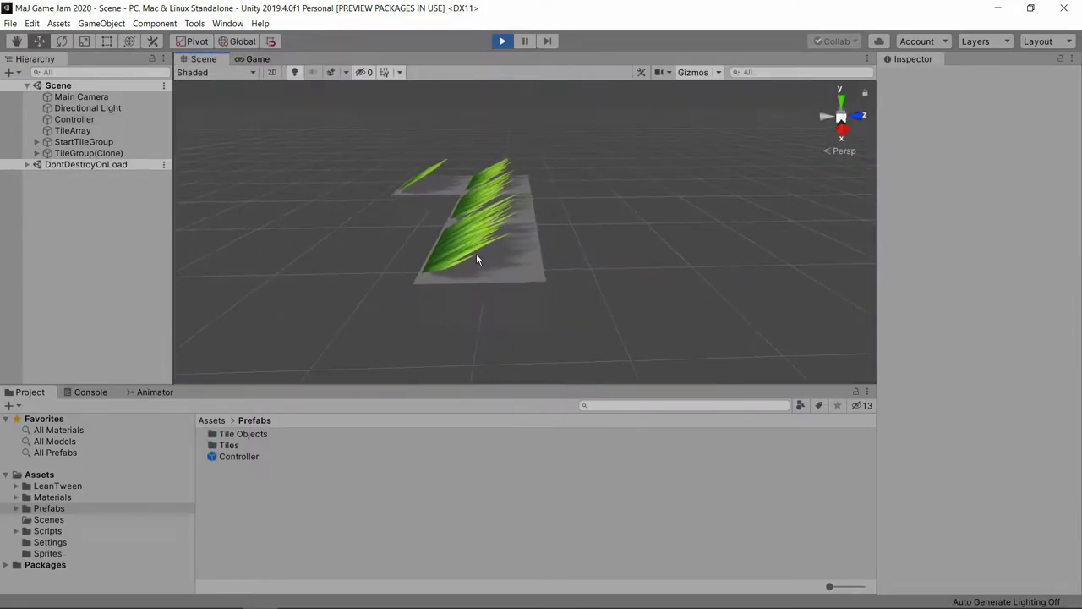
click(476, 253)
click(476, 253)
mouse_move(473, 236)
alt+mouse_down()
mouse_move(567, 249)
mouse_move(759, 212)
alt+mouse_up()
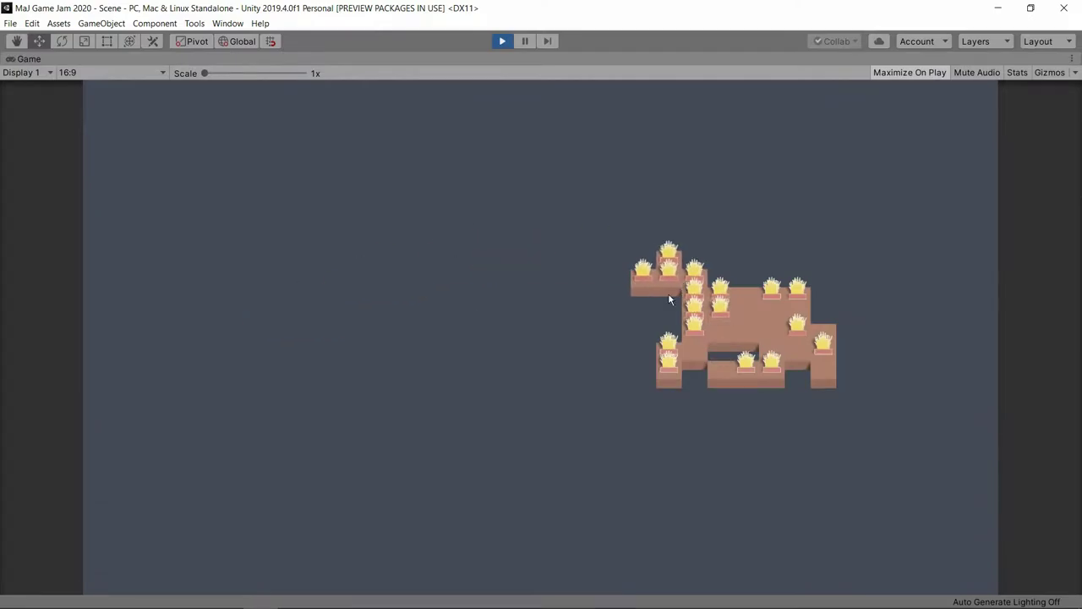
- Playtest moving and placing tile groups in the running game
drag(669, 299, 683, 334)
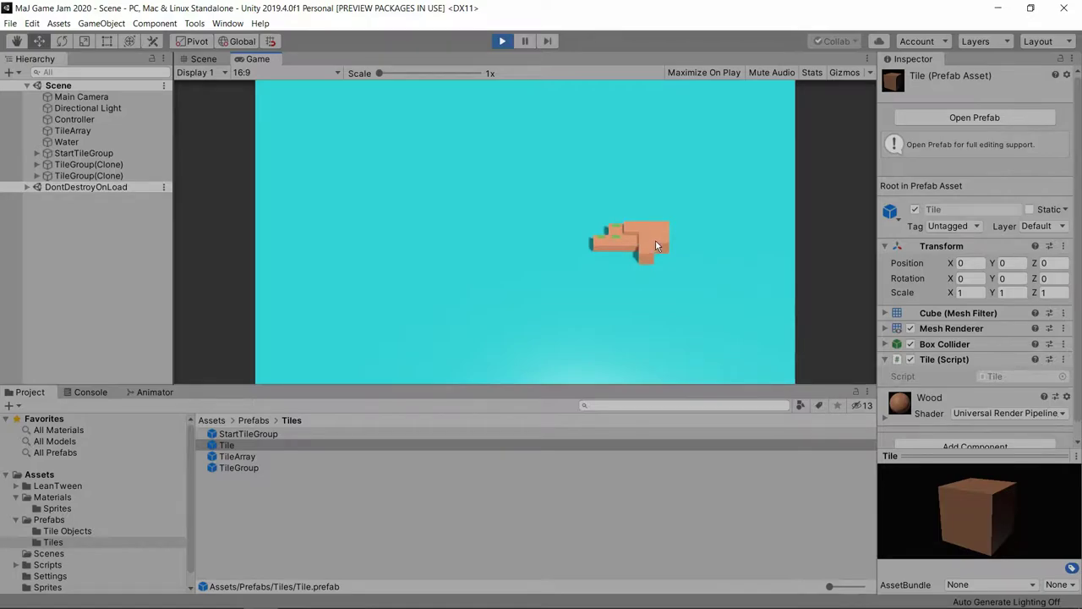
click(656, 244)
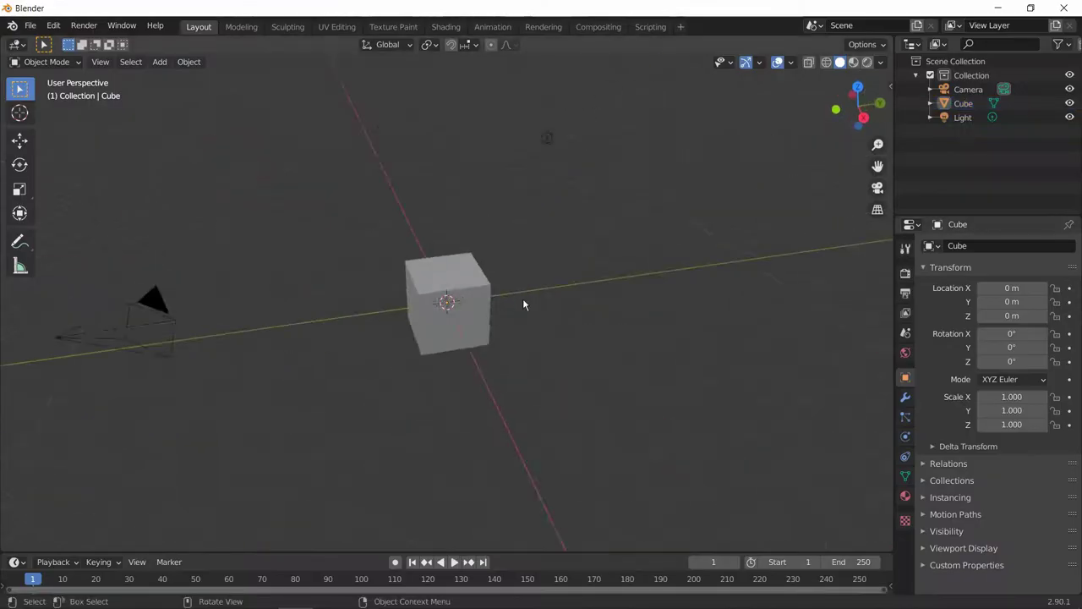
- In Blender, replace the default cube with a new mesh for the figure model and select the camera
key(Delete)
right_click(423, 405)
click(159, 62)
click(279, 186)
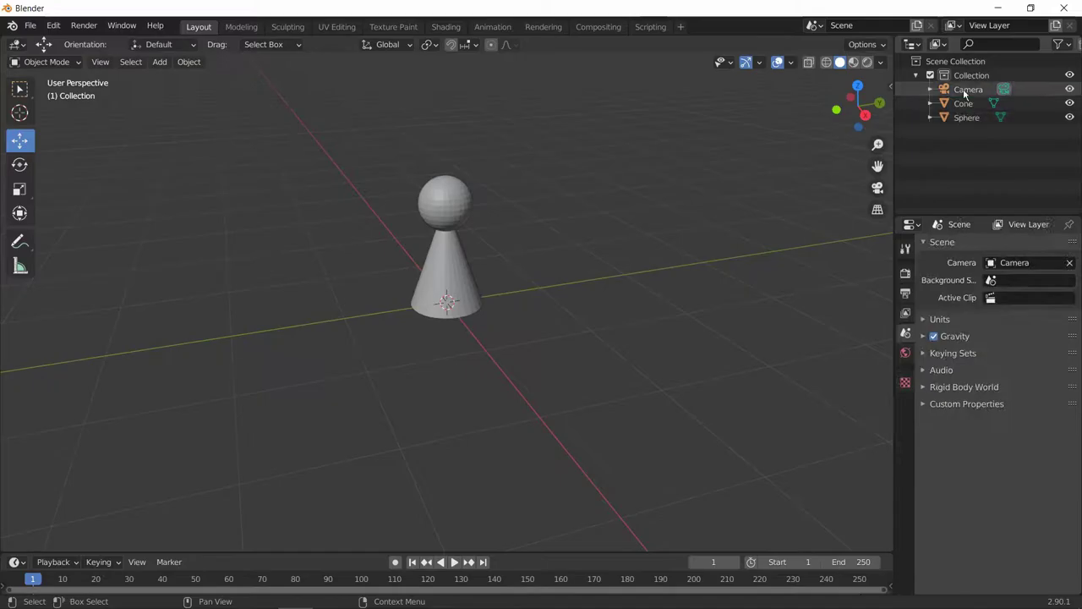
click(972, 89)
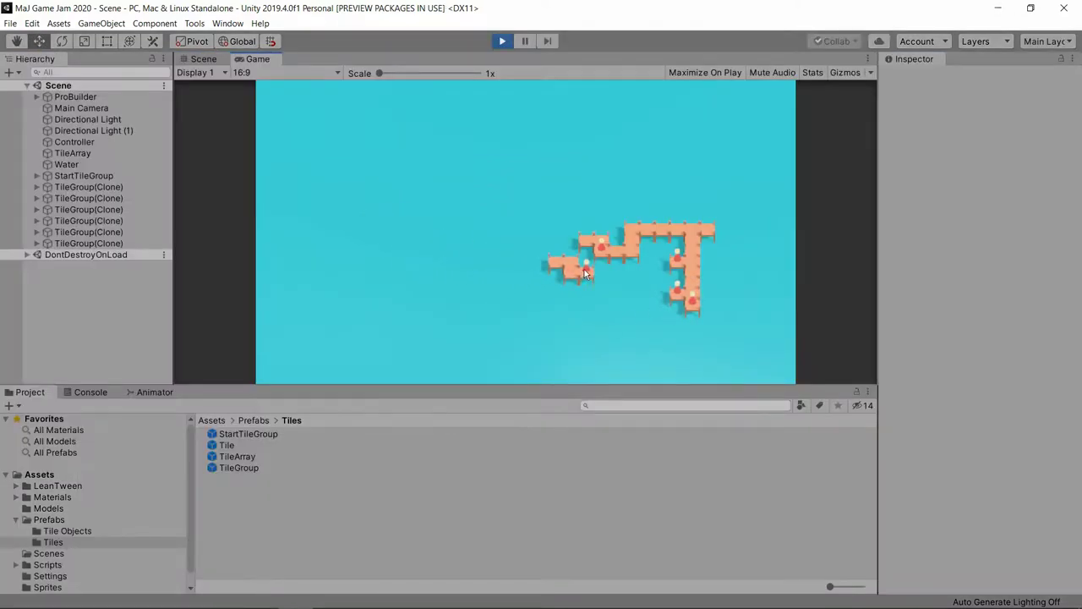
- Playtest attaching the fisherman's tile group to the end of the pier in Unity
click(745, 234)
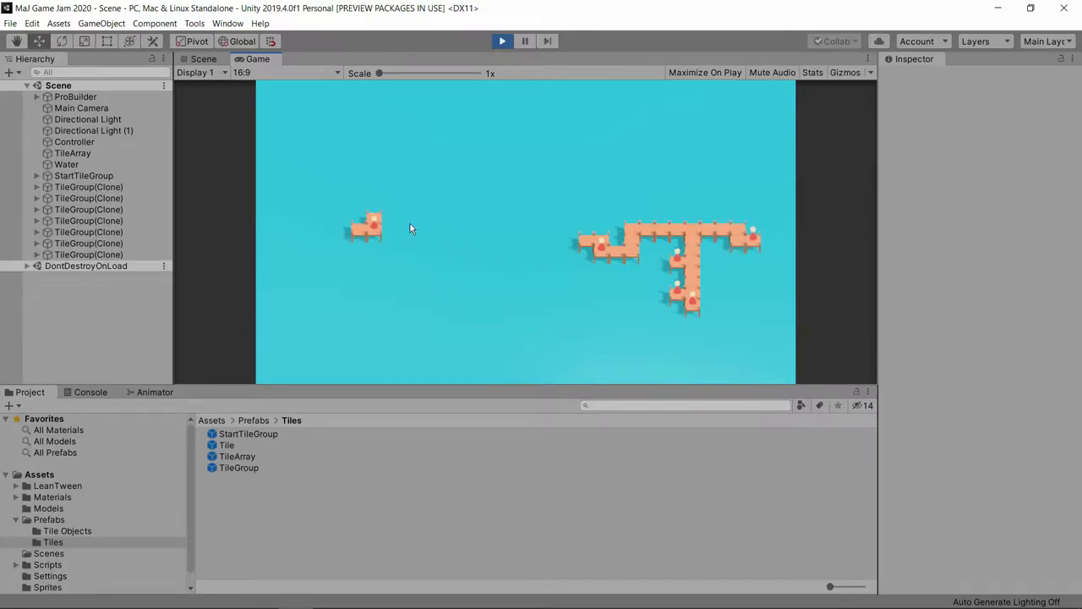
- Switch to Visual Studio and undo the recent edits in TileGroup.cs
key(alt+Tab)
key(ctrl+z)
key(ctrl+z)
key(ctrl+z)
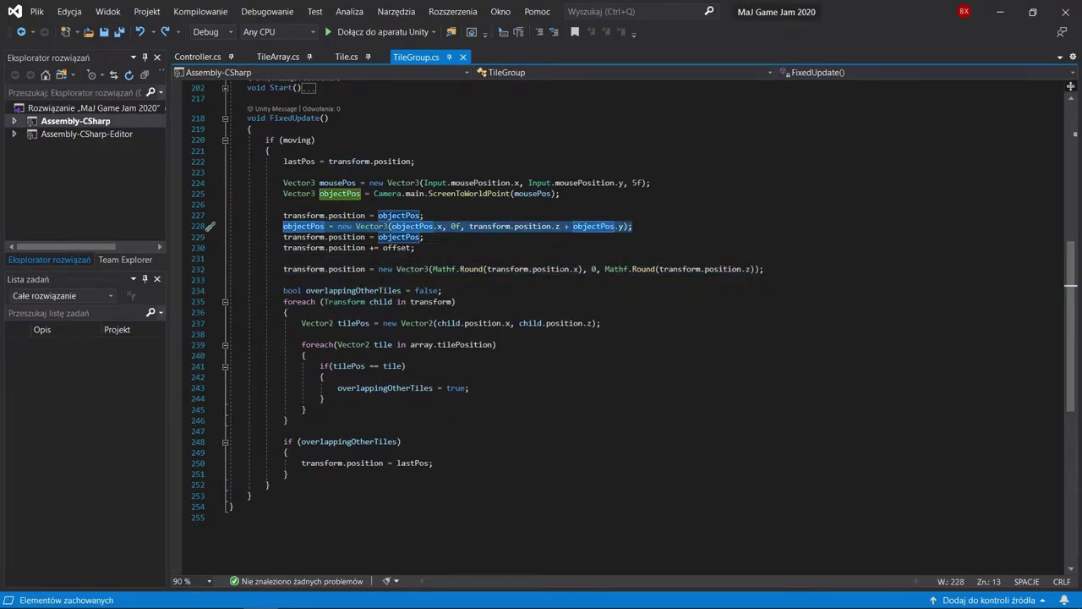
key(ctrl+z)
key(ctrl+z)
key(ctrl+z)
key(ctrl+z)
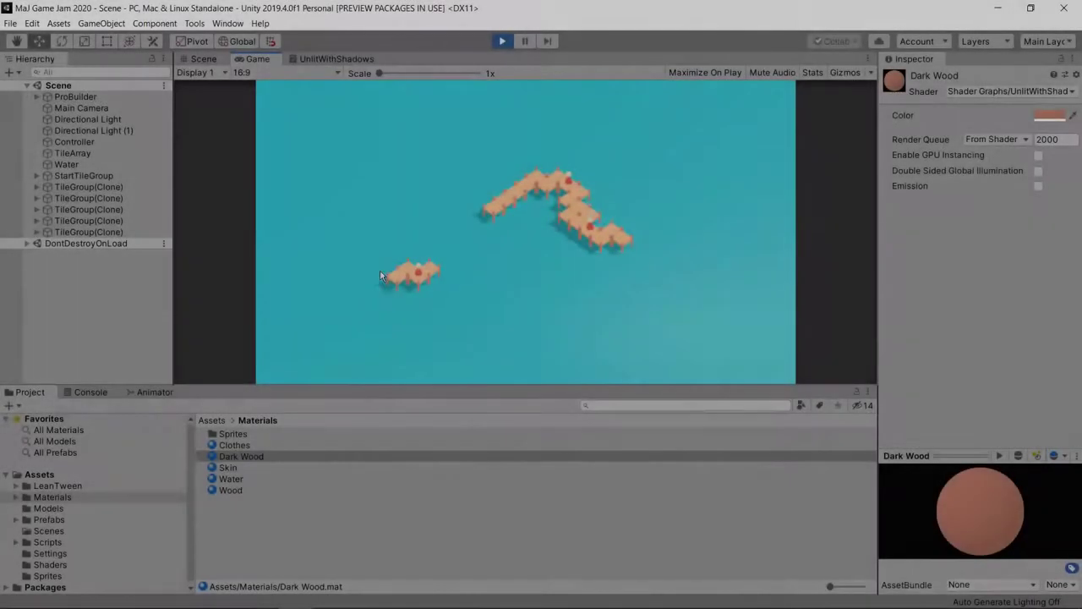
- Playtest tile group placement with the angled camera view in Unity
click(427, 233)
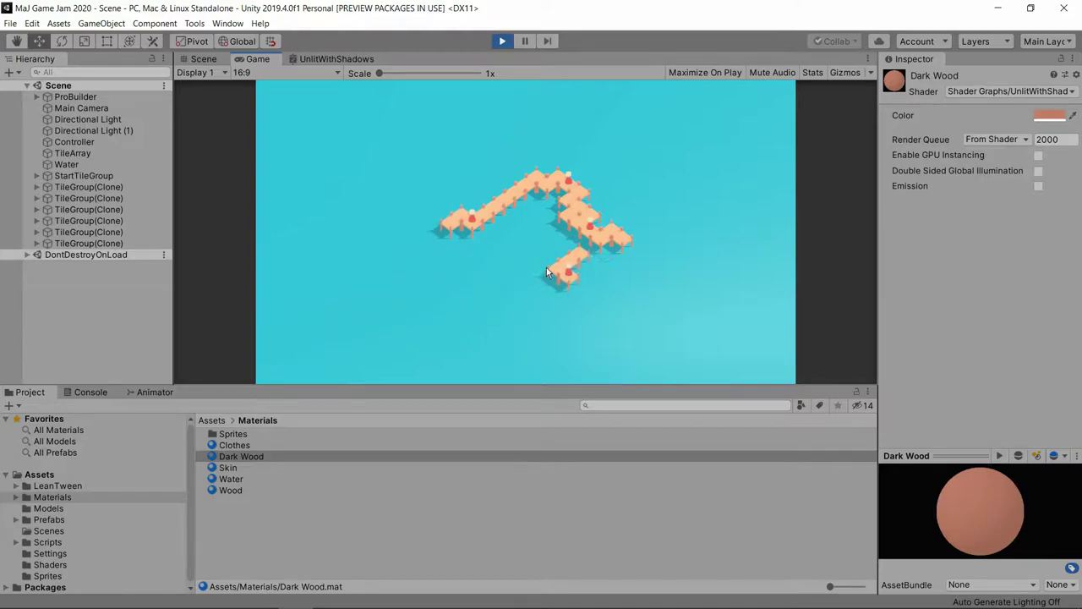
click(547, 272)
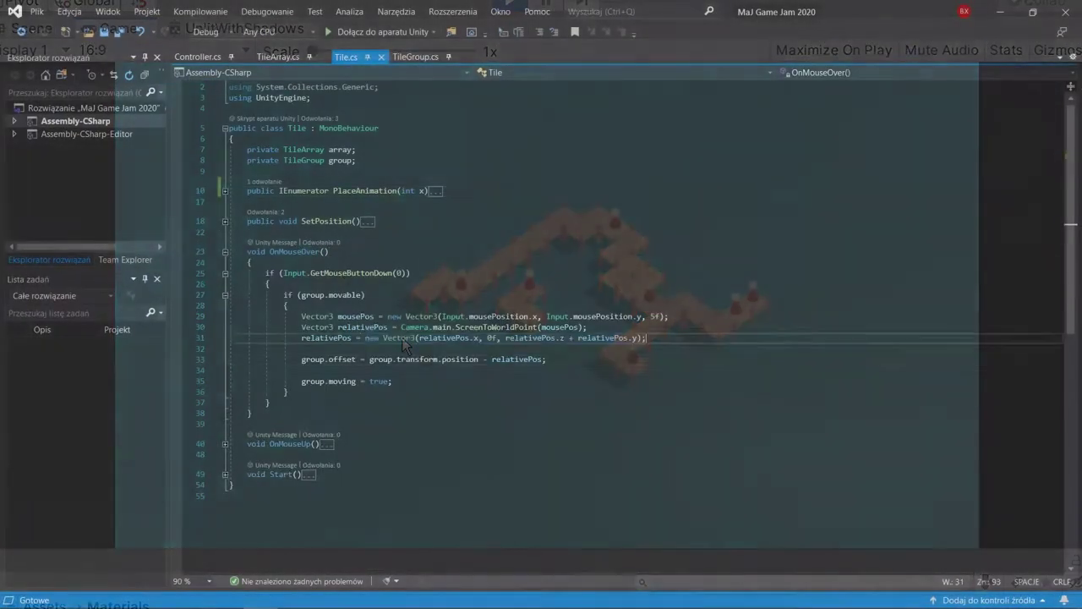
- Comment out the line in Tile.cs's OnMouseOver that reassigns relativePos to a new Vector3
key(ctrl+k)
key(ctrl+c)
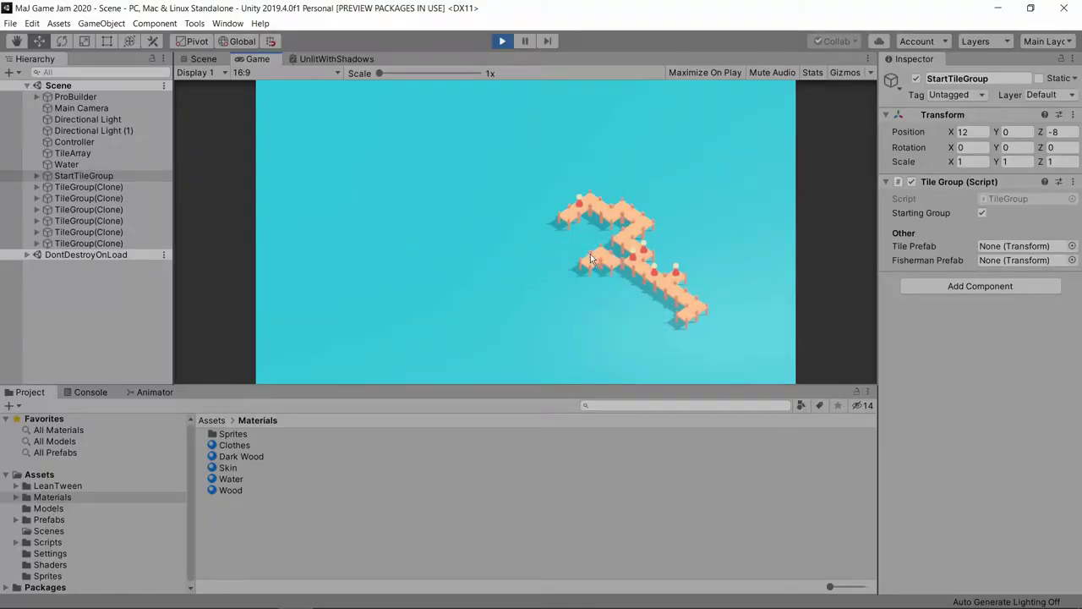
- Playtest attaching tile groups beside the existing pier after the Tile.cs change
click(606, 264)
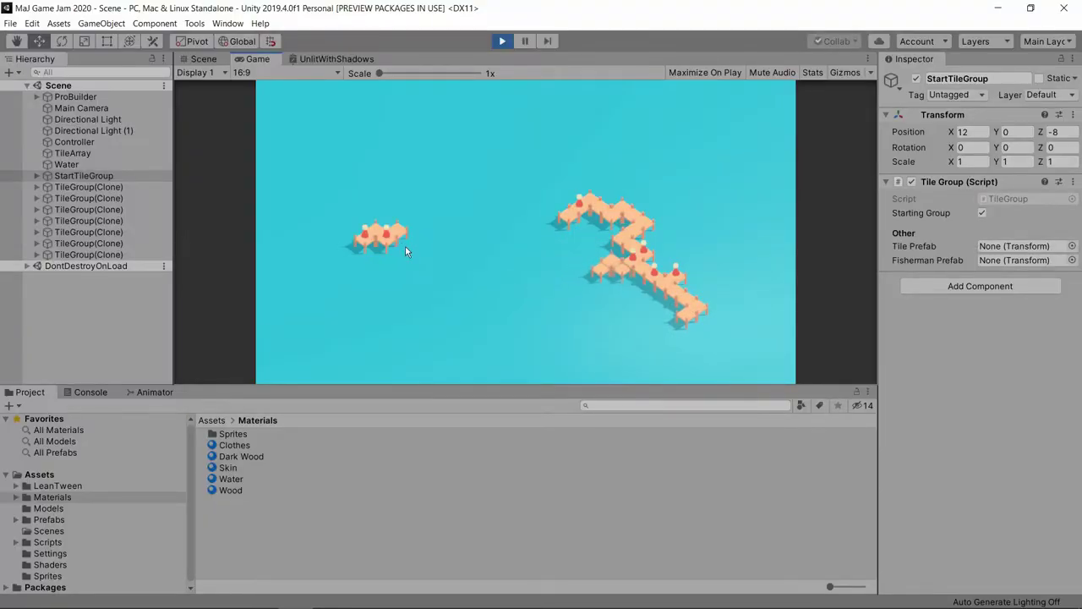
click(585, 281)
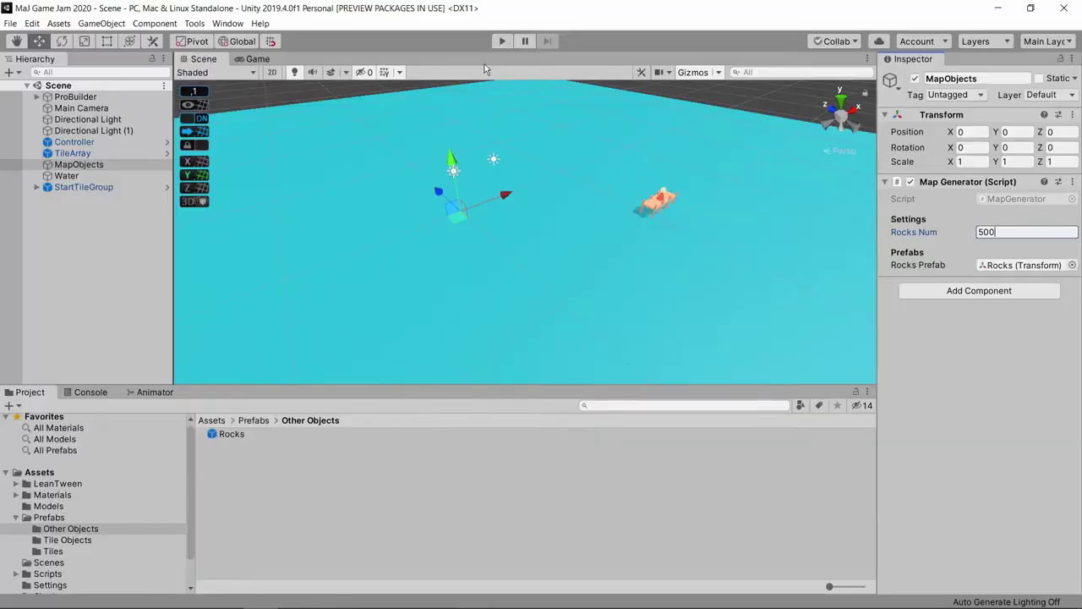
- Run the game to test the map generator's rocks
click(501, 39)
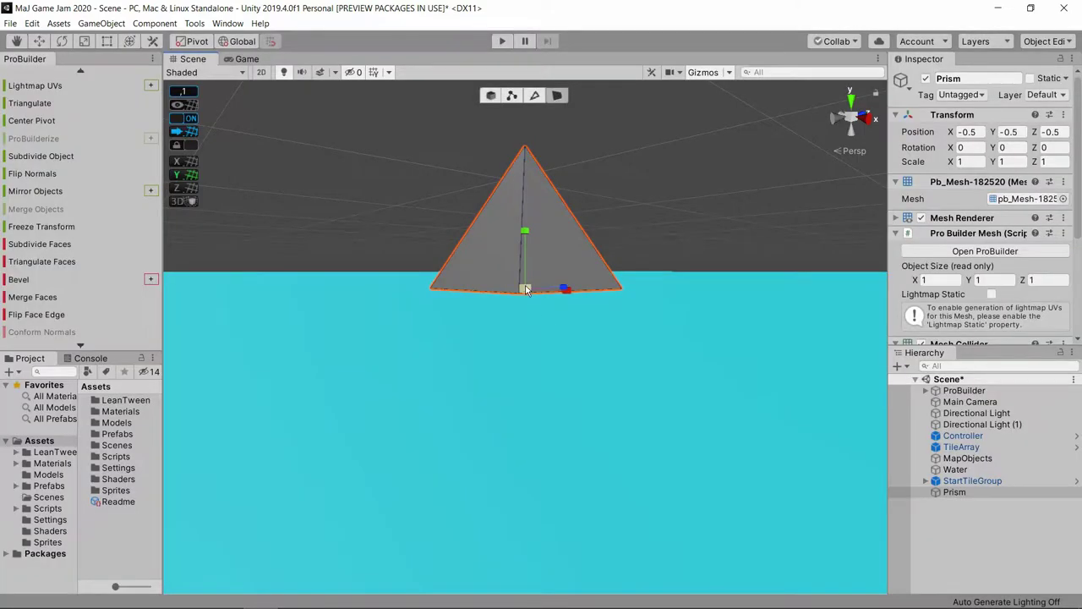
- Reshape the base of the ProBuilder prism by pulling one corner inward
drag(434, 285, 484, 291)
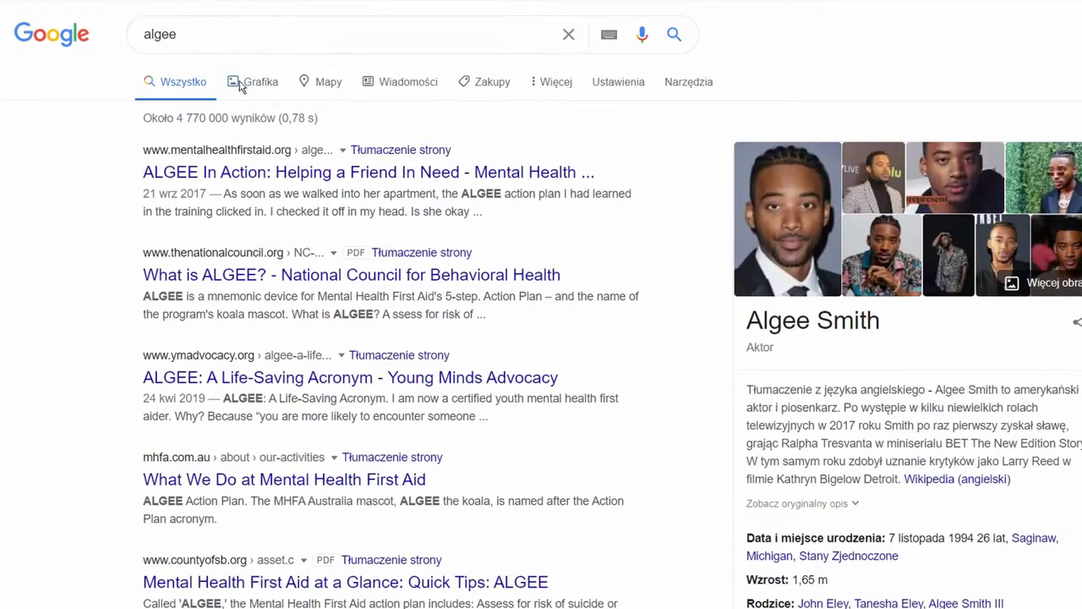
- Show the image results for the Google search "algee"
click(241, 83)
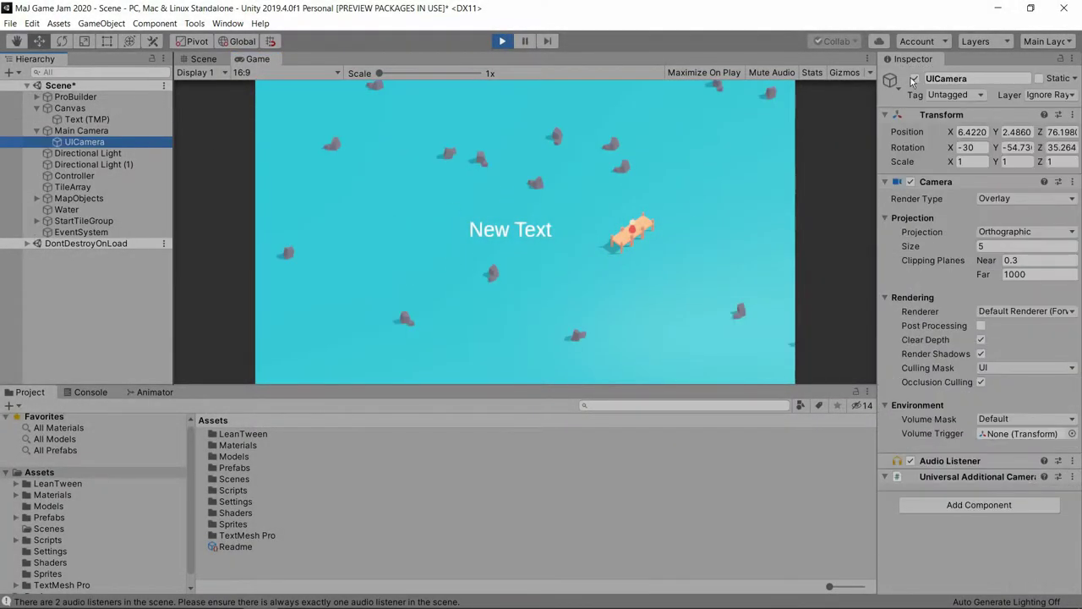
- Test the UI text overlay in the game and return to the Scene view
click(373, 239)
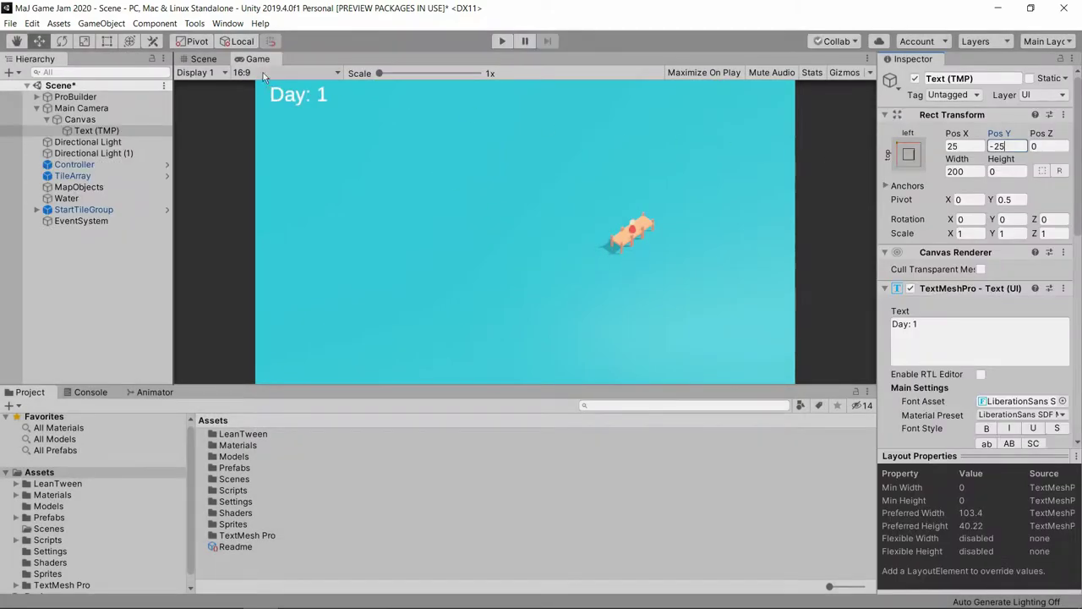
click(213, 63)
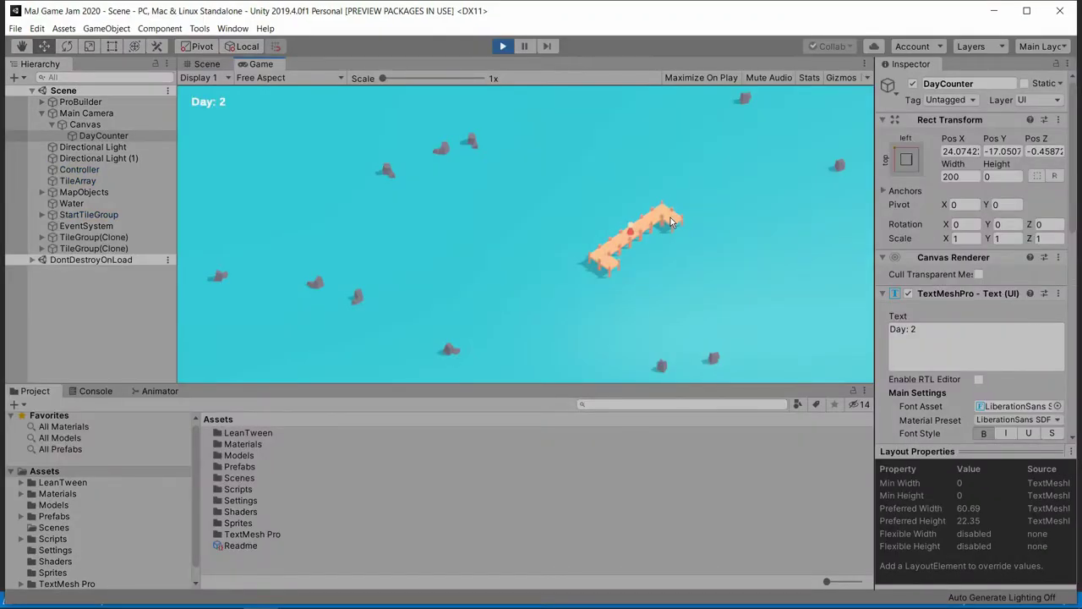
- Playtest placing tile groups to check that the day counter advances
click(671, 218)
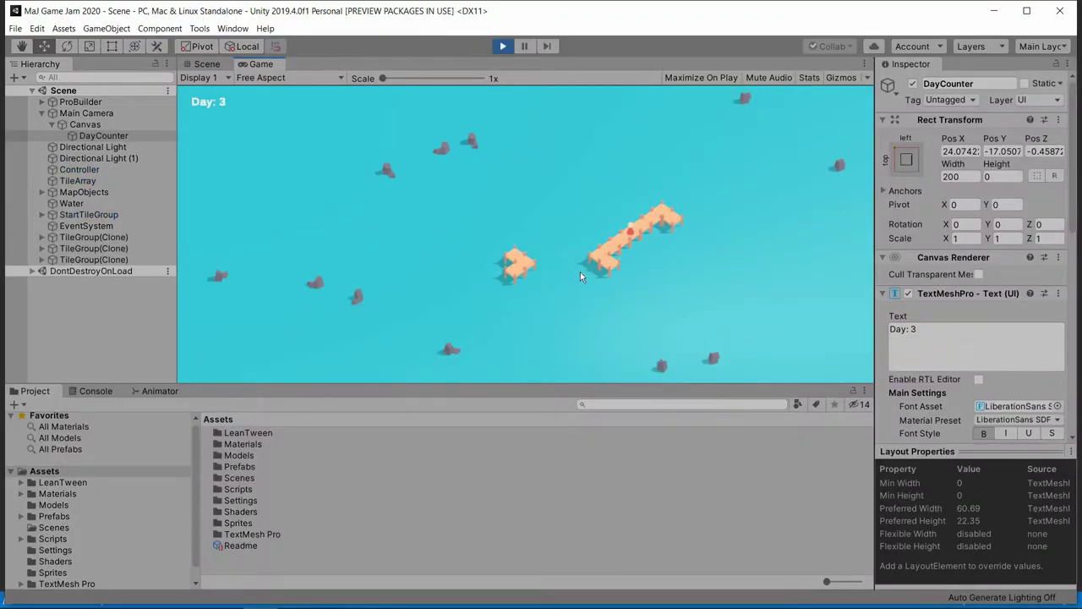
click(376, 246)
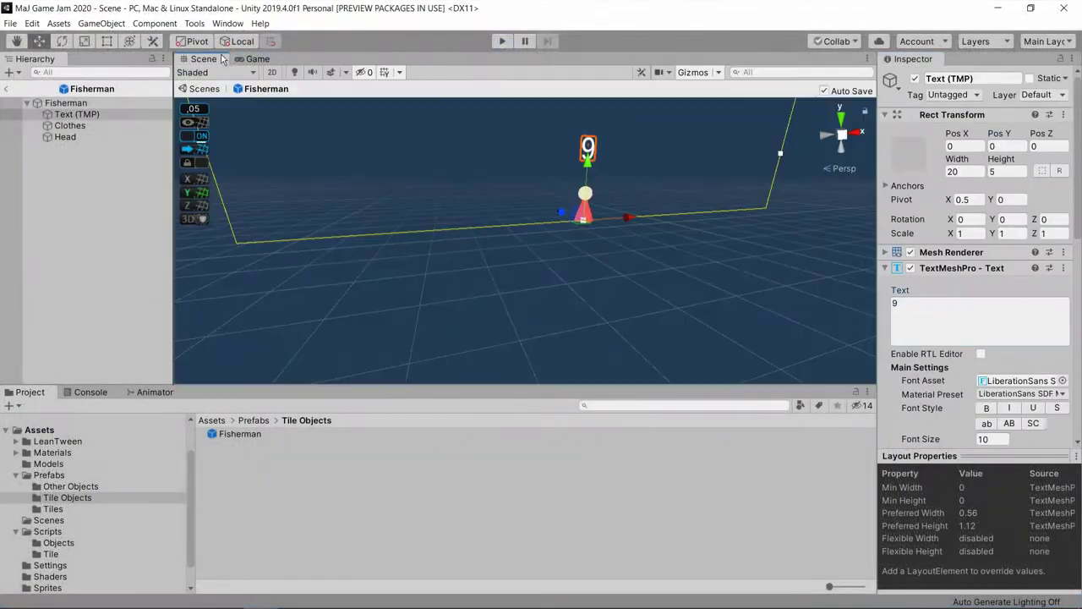
- Enter 5 in the settings of the Fisherman prefab's TextMeshPro label
text(5)
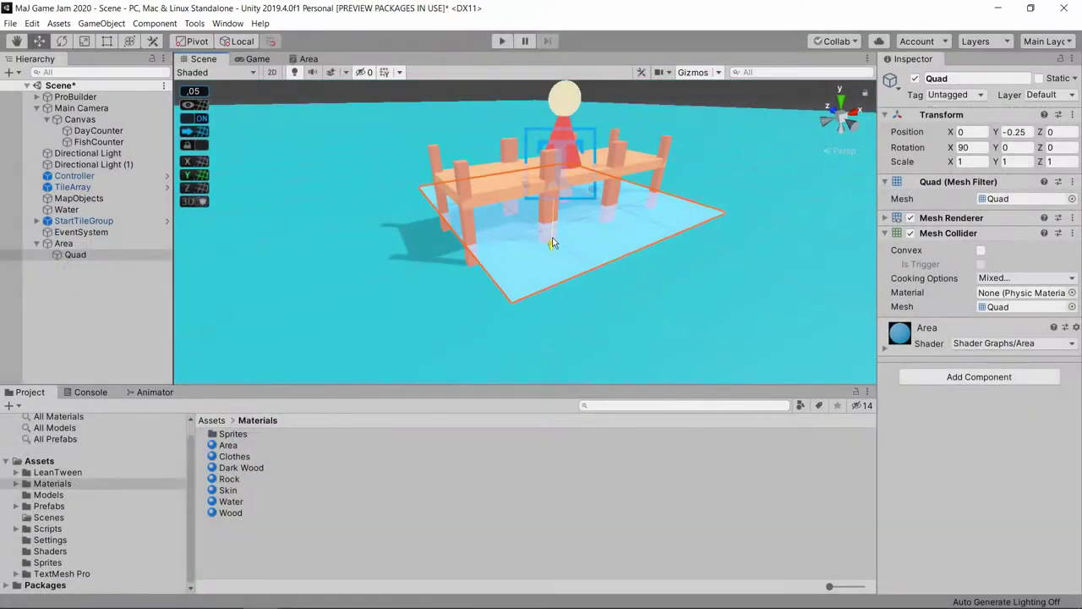
- Check the translucent Area quad around the pier in the Game view and return to the Scene view
click(253, 59)
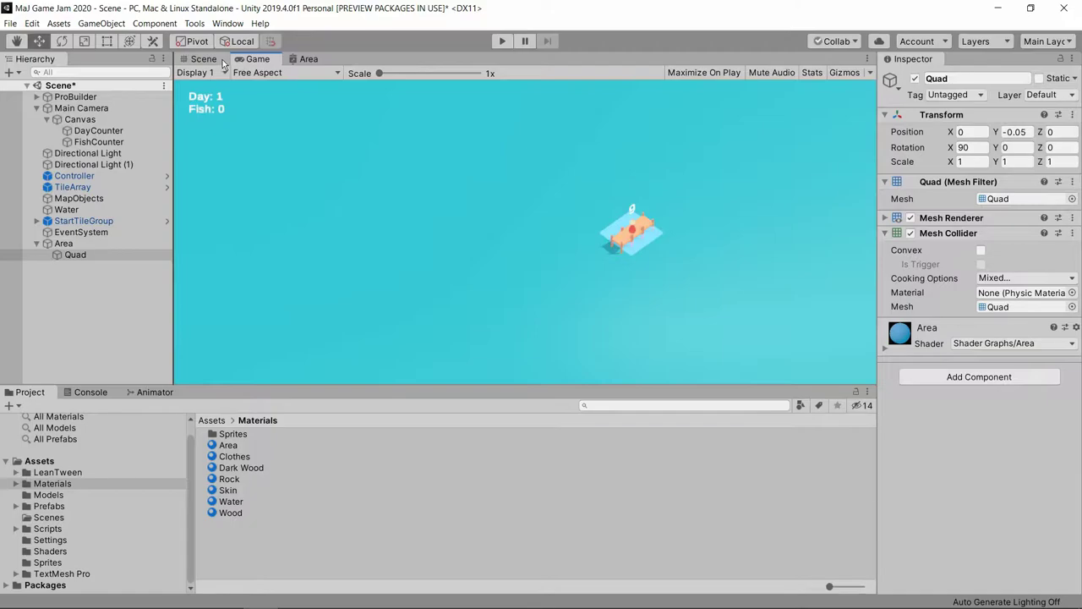
click(218, 61)
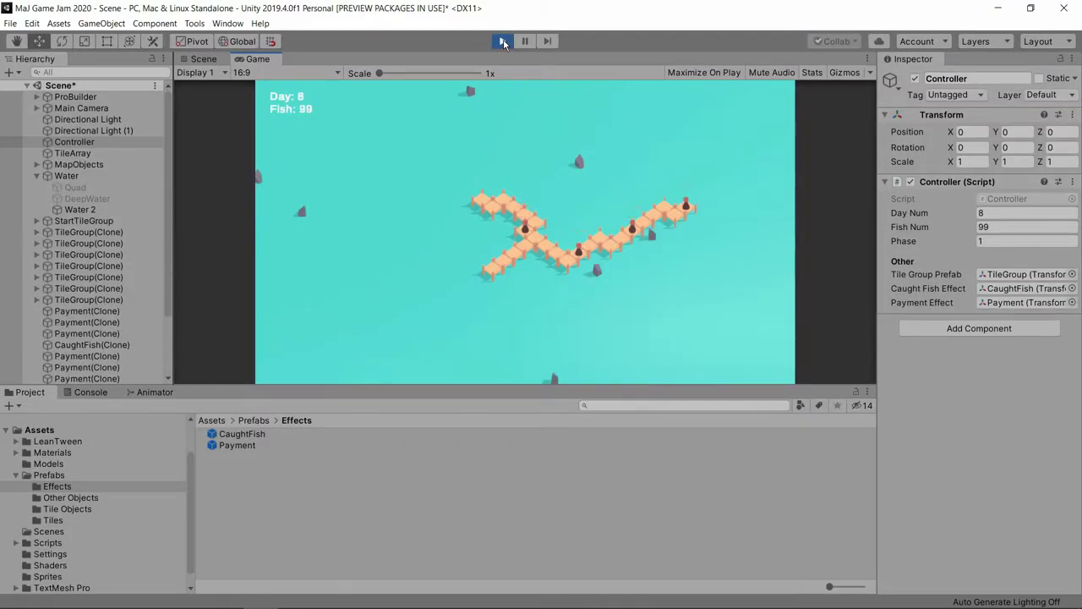
- Playtest the village and check the fisherman's rod in the Game view
click(469, 157)
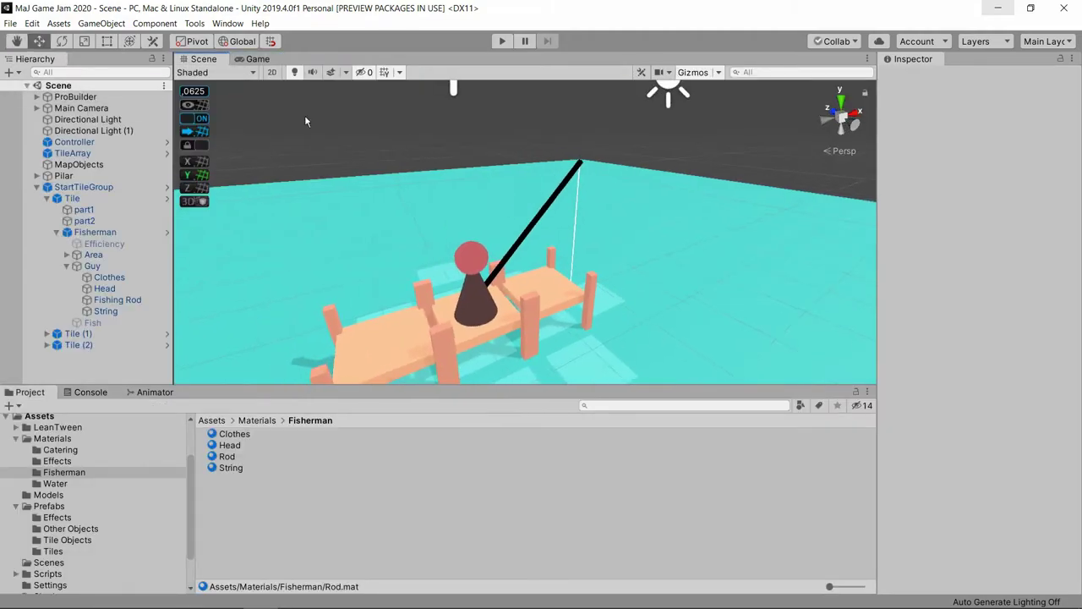
click(253, 59)
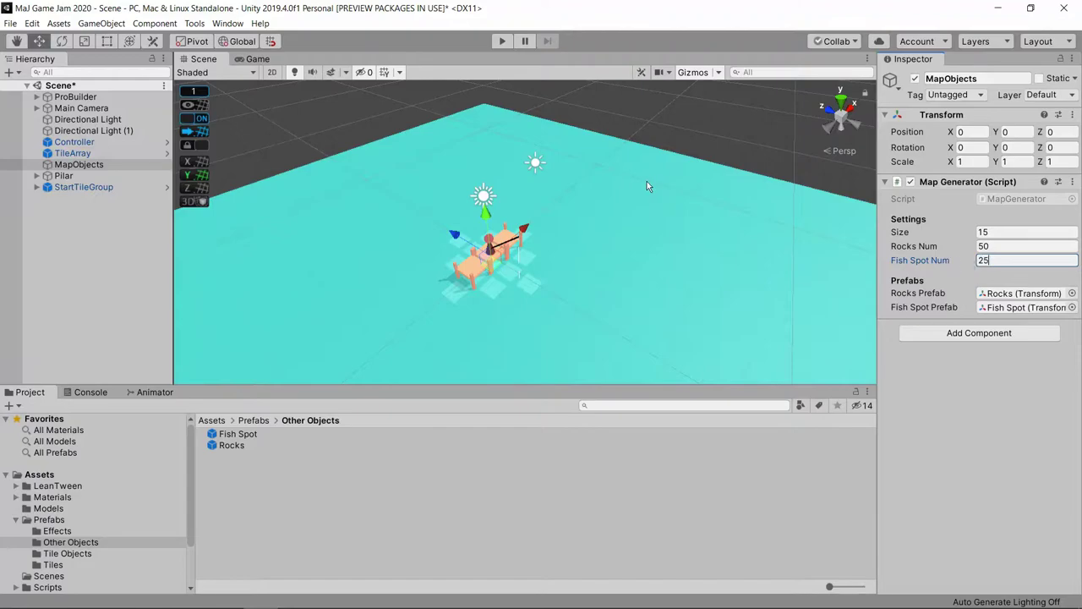
- Save the scene with the updated MapObjects generator settings and run the game
key(ctrl+s)
scroll(640, 195, down, 5)
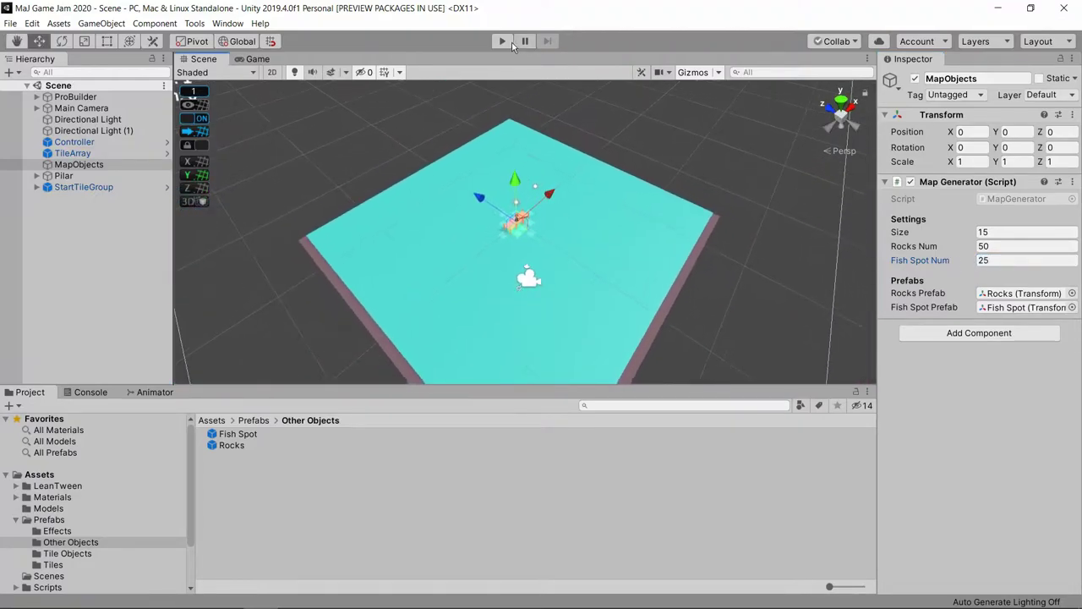
click(507, 42)
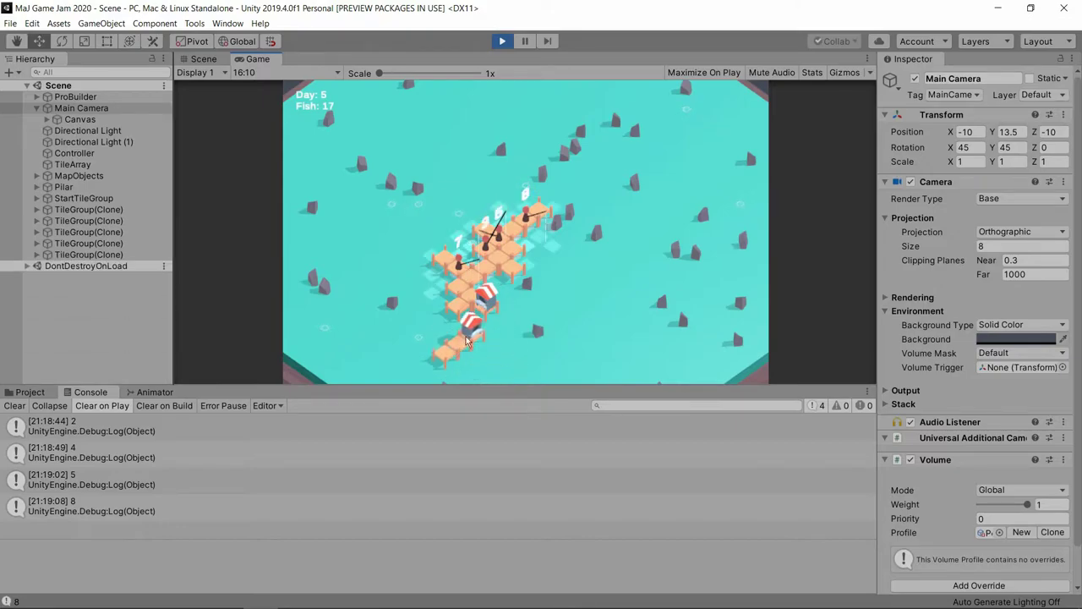
- Playtest placing the tile group with the striped market stall against the pier
click(474, 330)
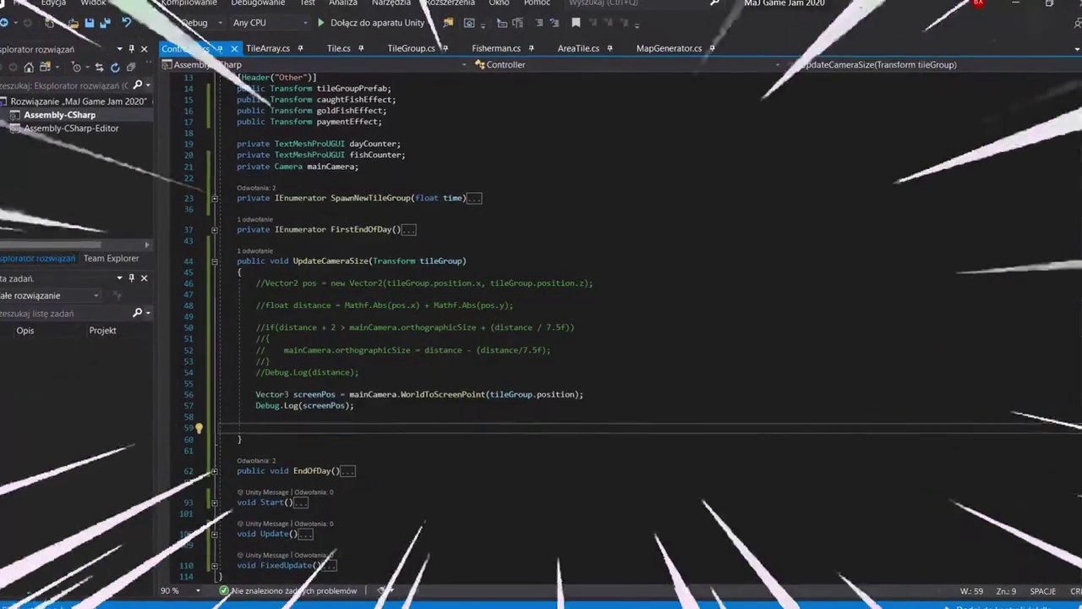
- In UpdateCameraSize of Controller.cs, declare float widthPosFromCenter as Mathf.Abs(screenPos.x - Screen.width / 2)
text(float widthPosFromCenter = Mathf.Abs(screenPos.x - Screen.width / 2);)
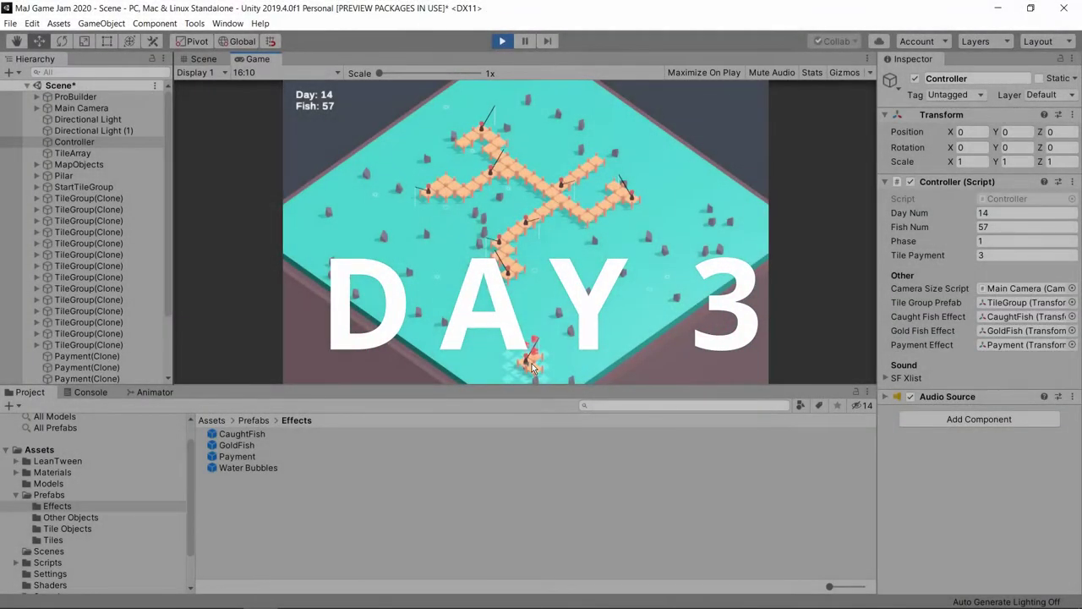
- Playtest placing another tile group in the enlarged village with the zoomed-out camera
click(381, 246)
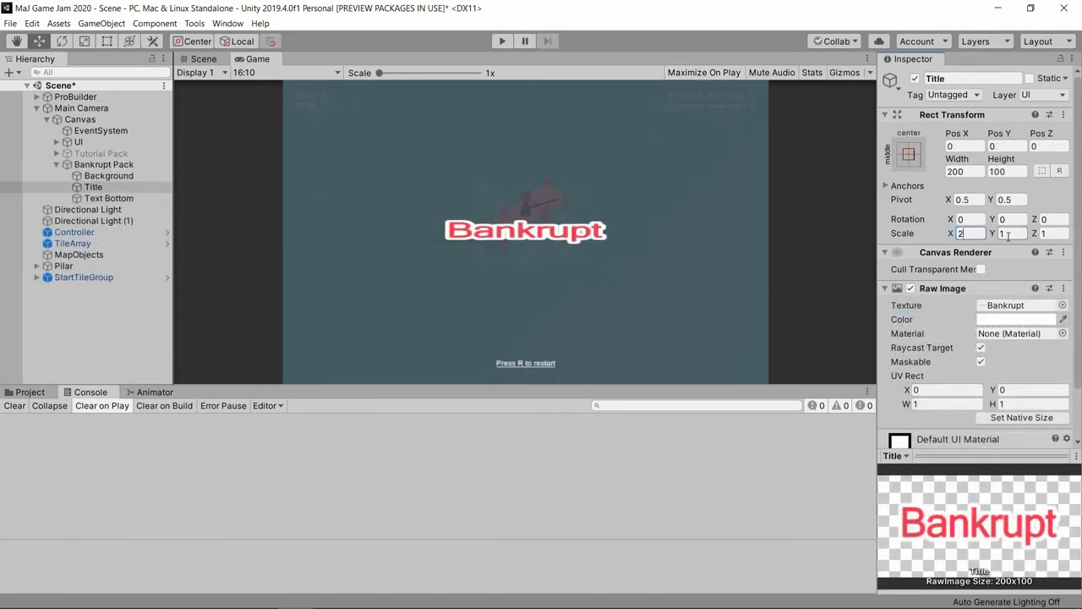
- Set the Bankrupt title image's Y scale to 2
click(1008, 233)
text(2)
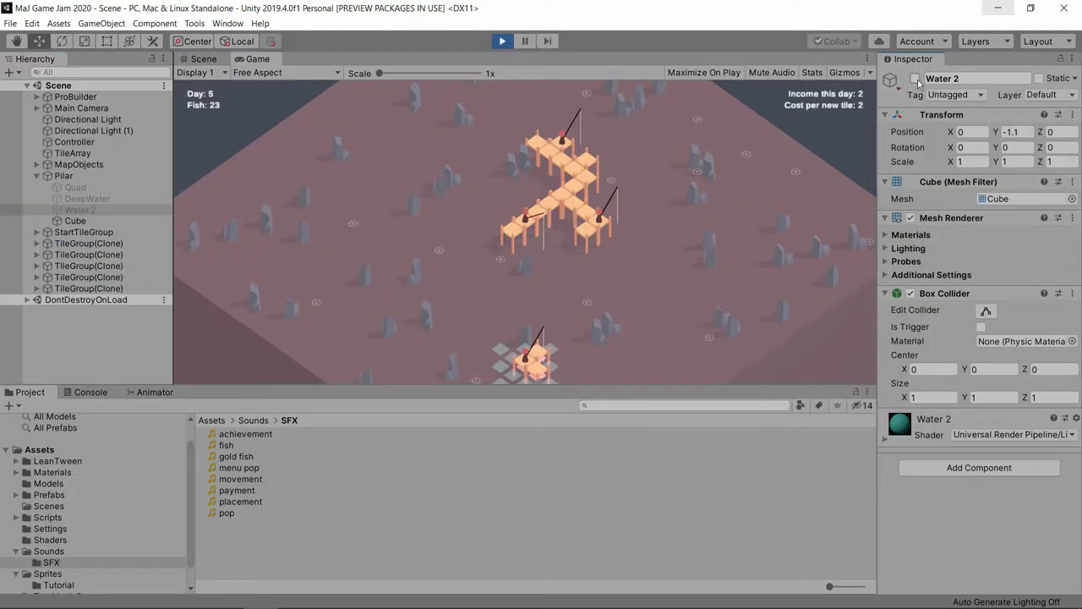
- Enable the Water 2 object under Pilar and select the inactive Quad beside it
click(915, 79)
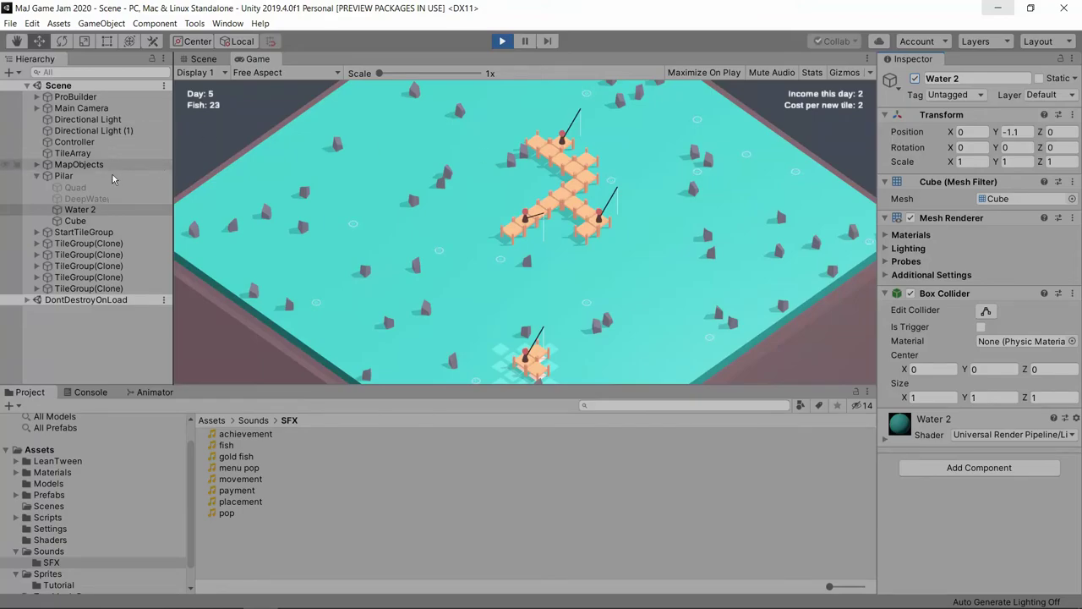
click(93, 187)
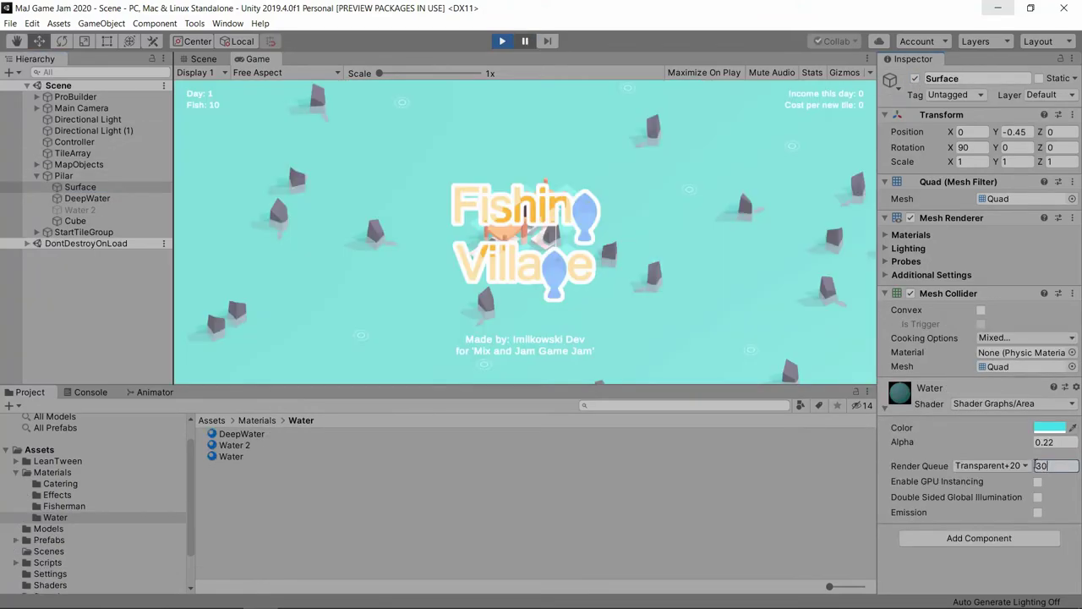
- Apply the new render queue value to the Surface object's Water material
key(Return)
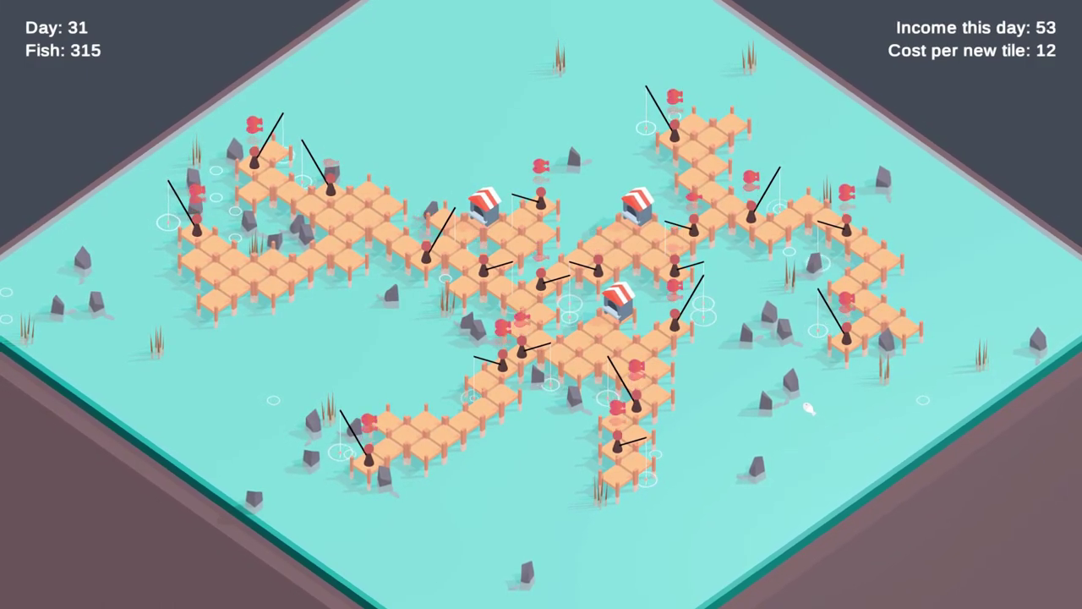
- Move the new tile group across the open water below the village in the finished game
drag(543, 565, 877, 421)
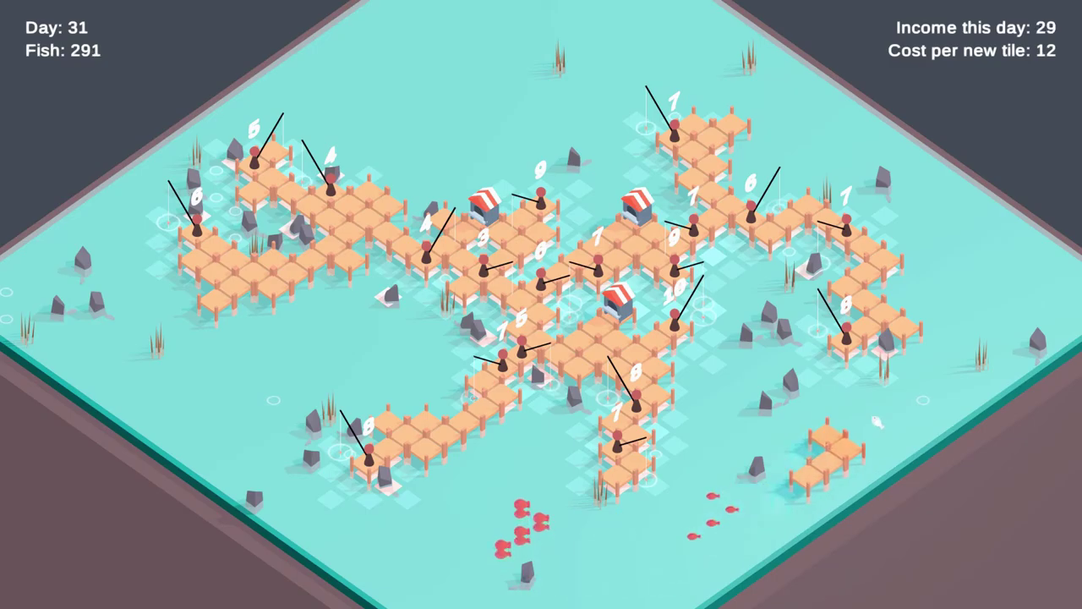